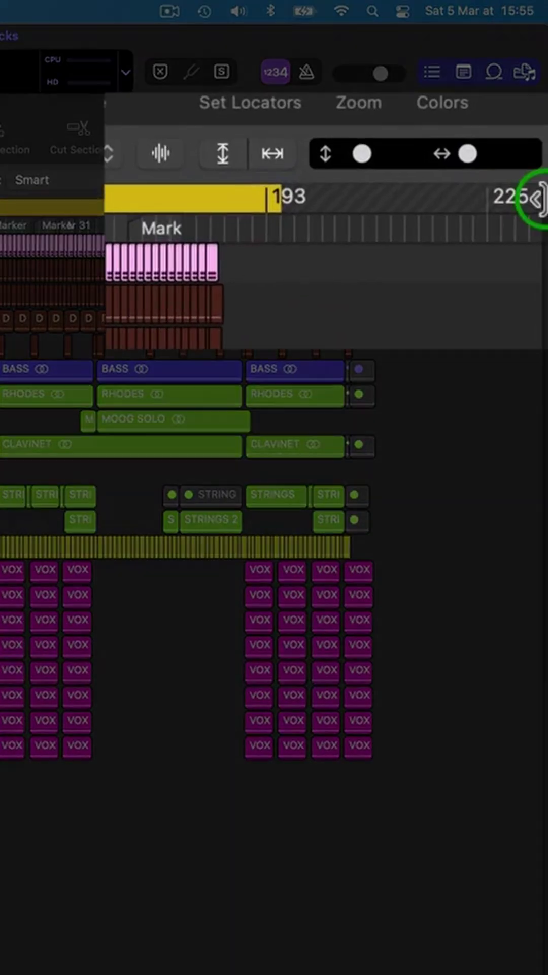
# Set the cycle end locator to bar 195 and disable Cycle mode
pyautogui.moveTo(540, 196)
pyautogui.mouseDown()
pyautogui.moveTo(320, 180)
pyautogui.moveTo(315, 216)
pyautogui.mouseUp()
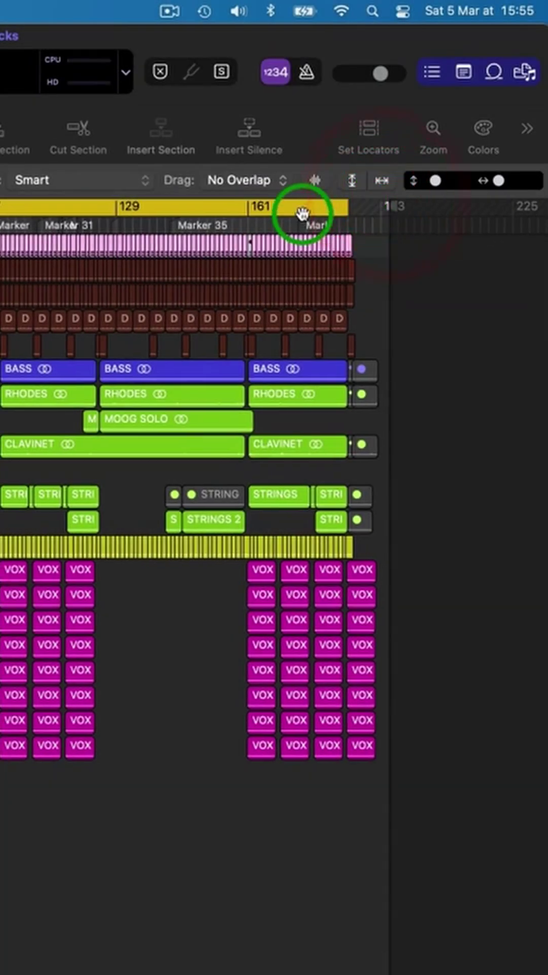
pyautogui.click(304, 213)
pyautogui.moveTo(393, 206)
pyautogui.mouseDown()
pyautogui.moveTo(419, 207)
pyautogui.moveTo(388, 206)
pyautogui.mouseUp()
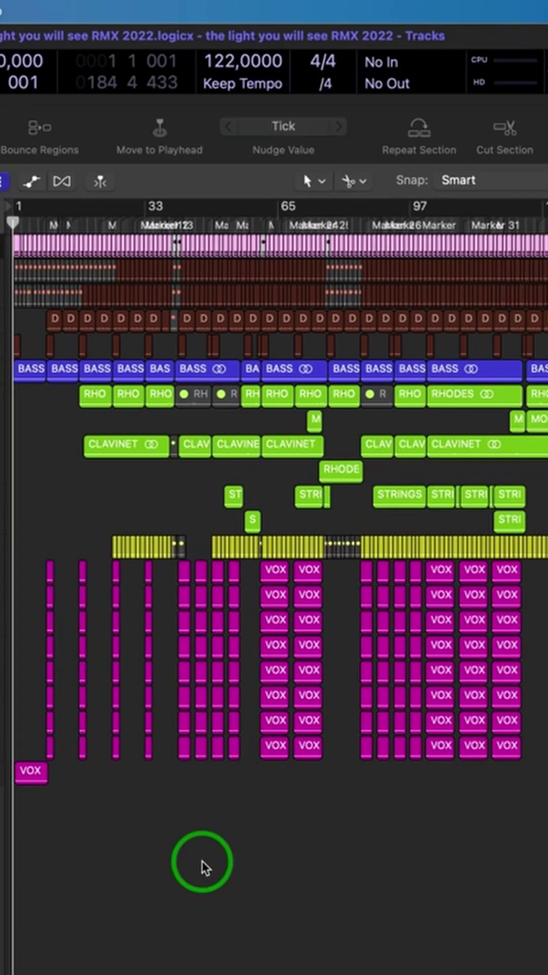
# Choose File > Export > All Tracks as Audio Files
pyautogui.click(136, 11)
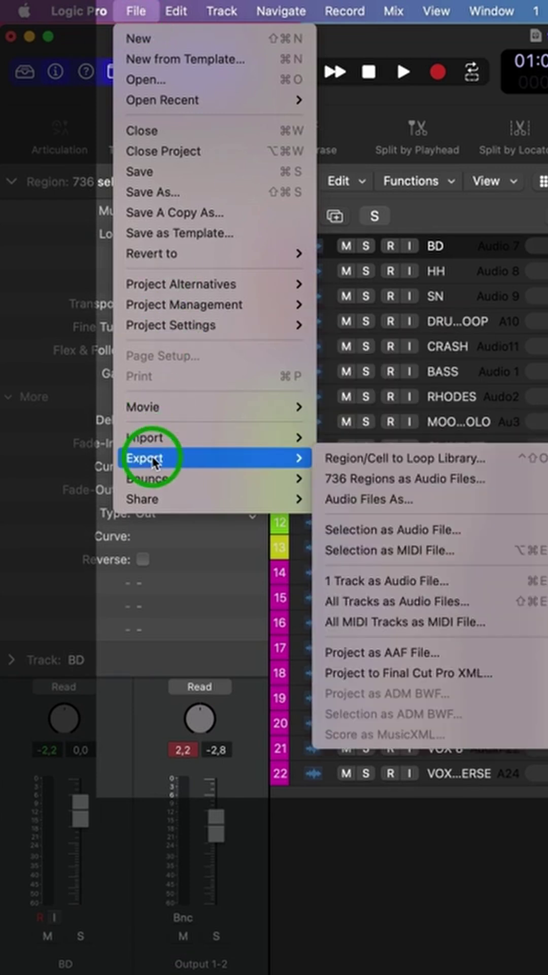
pyautogui.moveTo(145, 458)
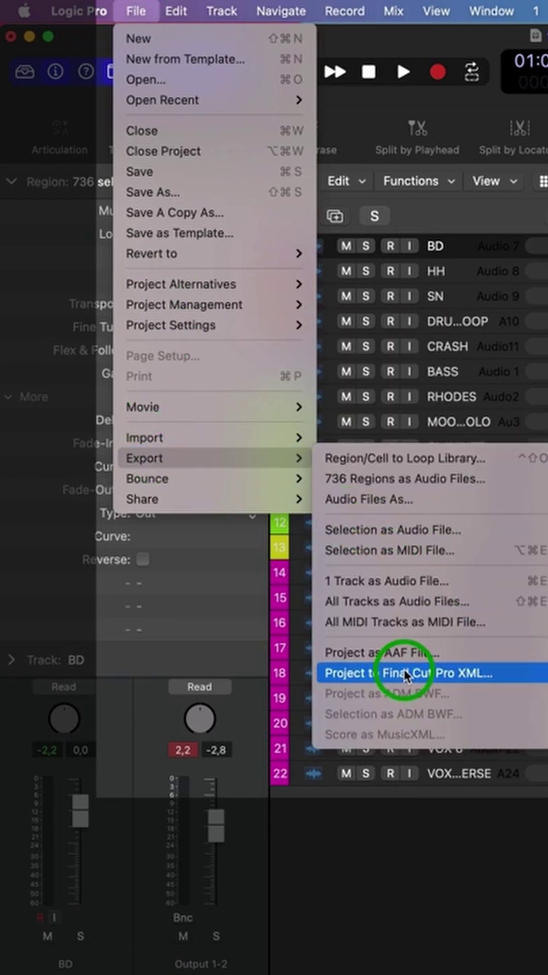
pyautogui.click(408, 600)
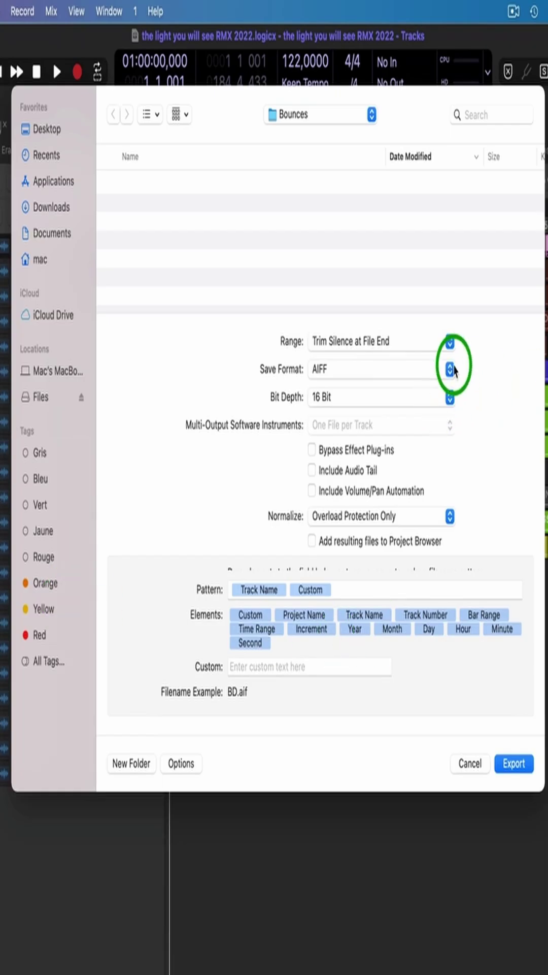
# Set the export Save Format to WAVE and Bit Depth to 24 Bit
pyautogui.click(450, 369)
pyautogui.click(375, 400)
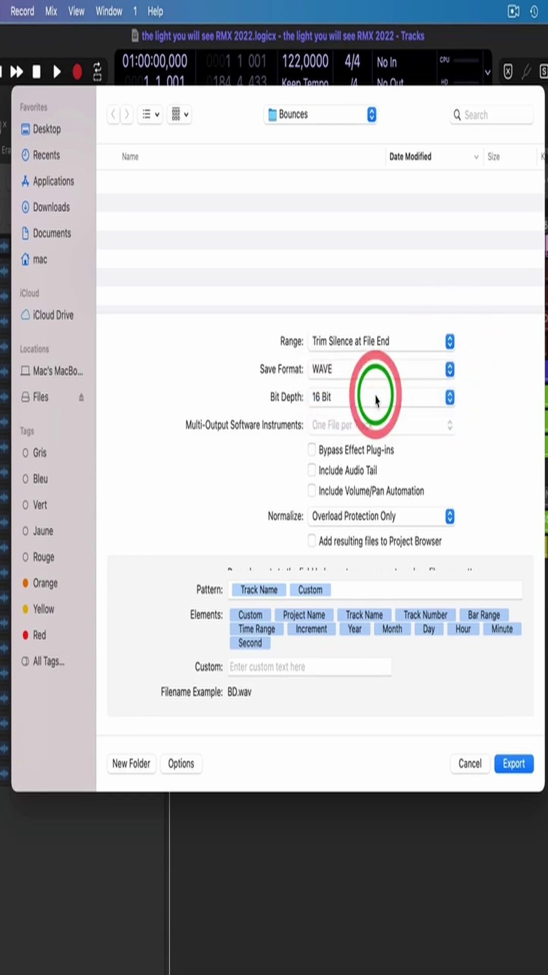
pyautogui.click(450, 397)
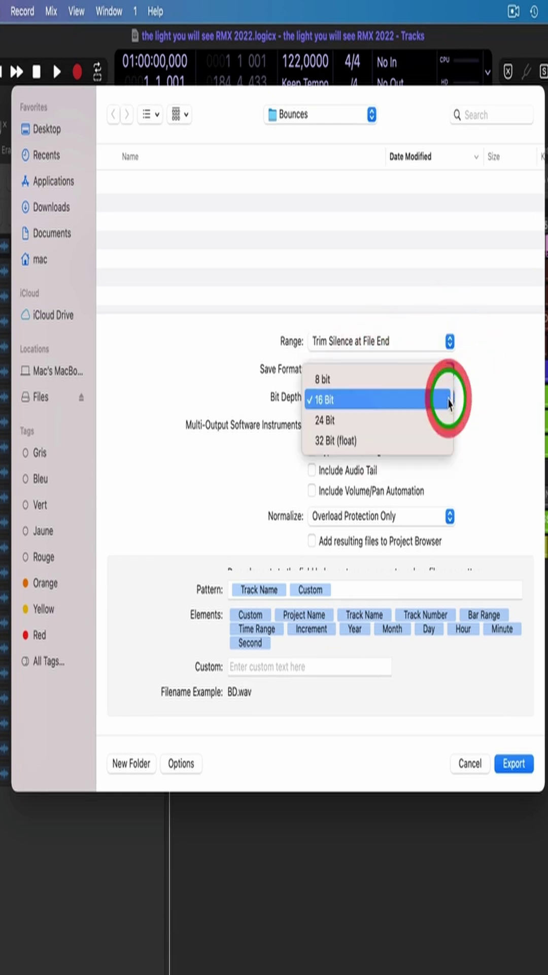
pyautogui.click(328, 423)
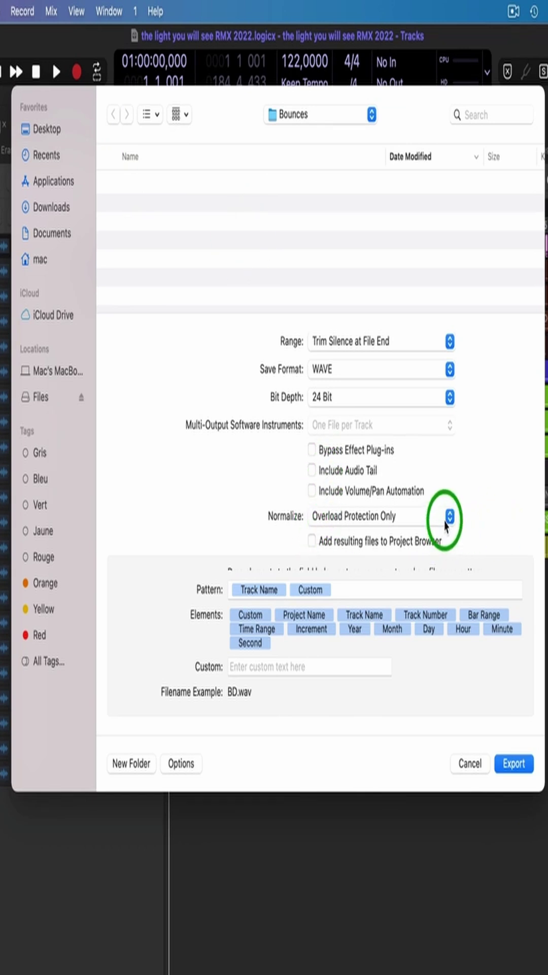
# Turn Normalize off and start exporting all tracks to Bounces
pyautogui.click(449, 515)
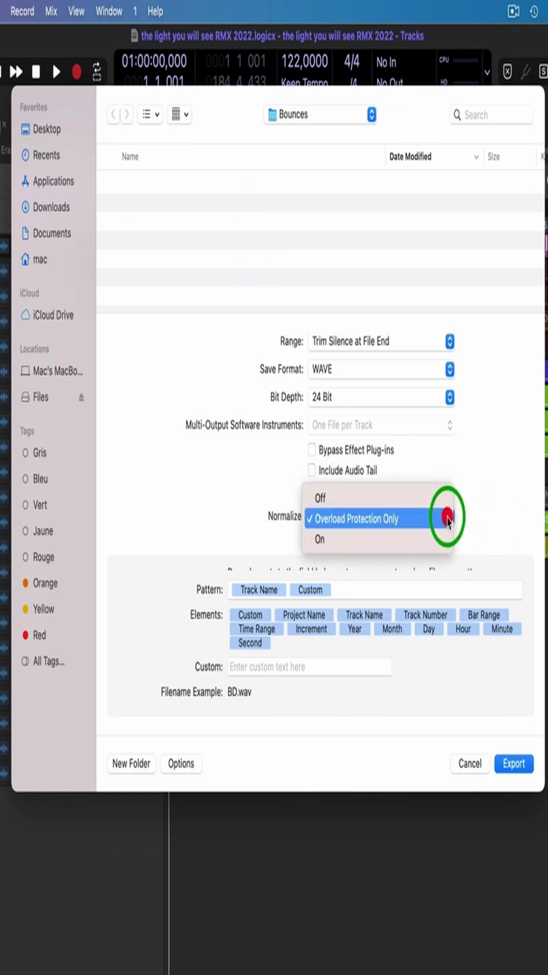
pyautogui.click(369, 499)
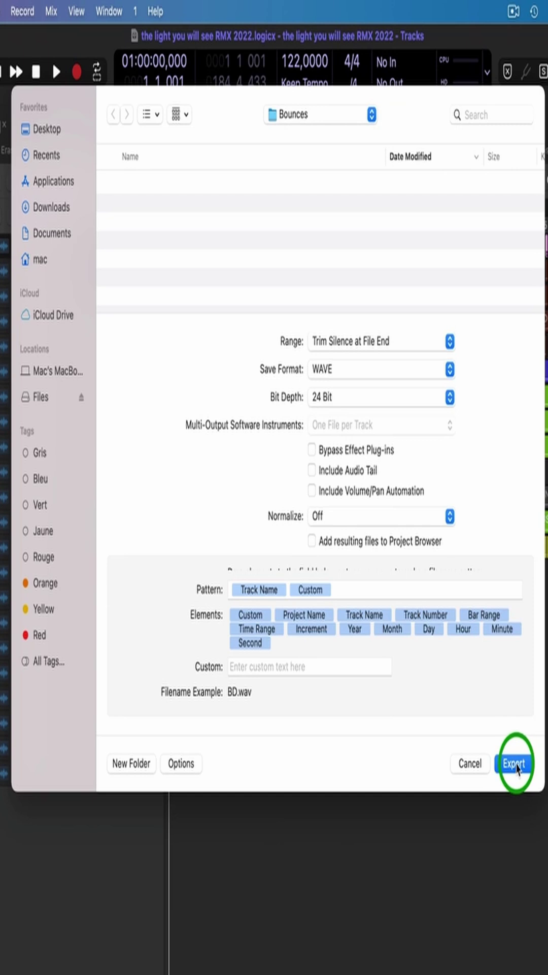
pyautogui.click(516, 765)
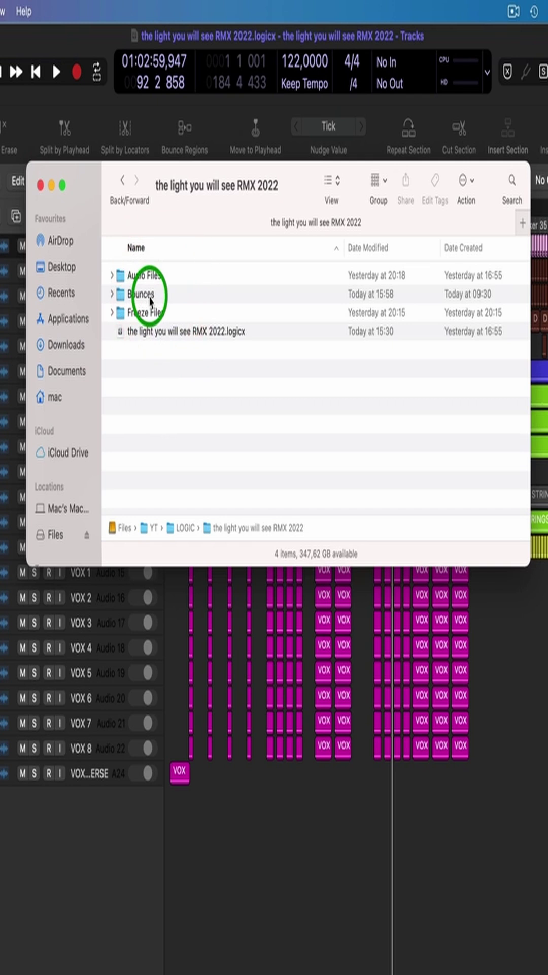
# Open the Bounces folder in Finder to list the exported WAV files
pyautogui.click(149, 295)
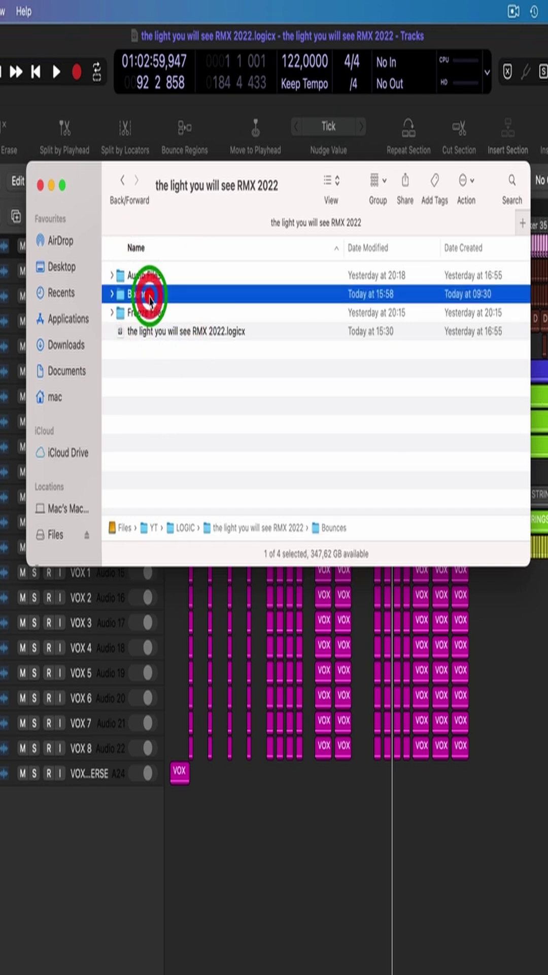
pyautogui.doubleClick(150, 296)
pyautogui.moveTo(261, 196); pyautogui.dragTo(414, 135)
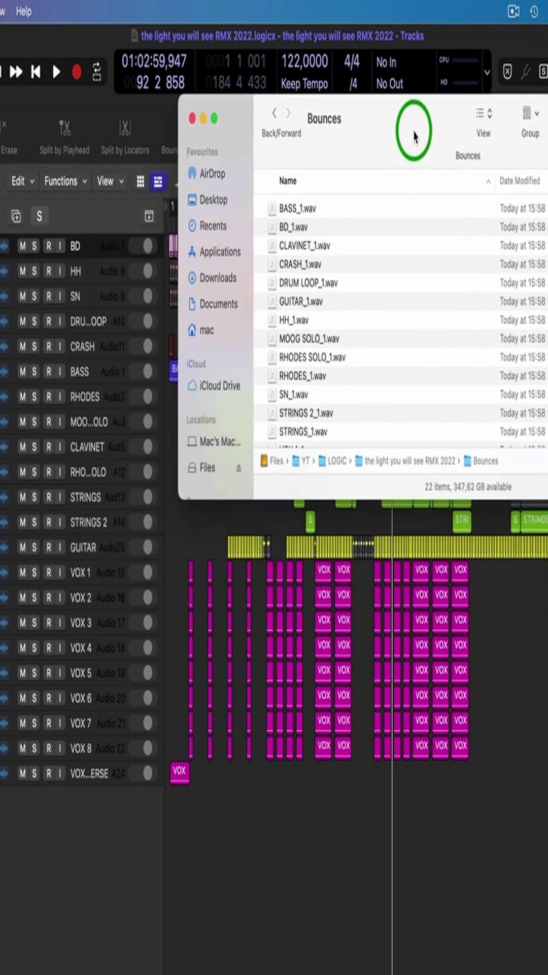